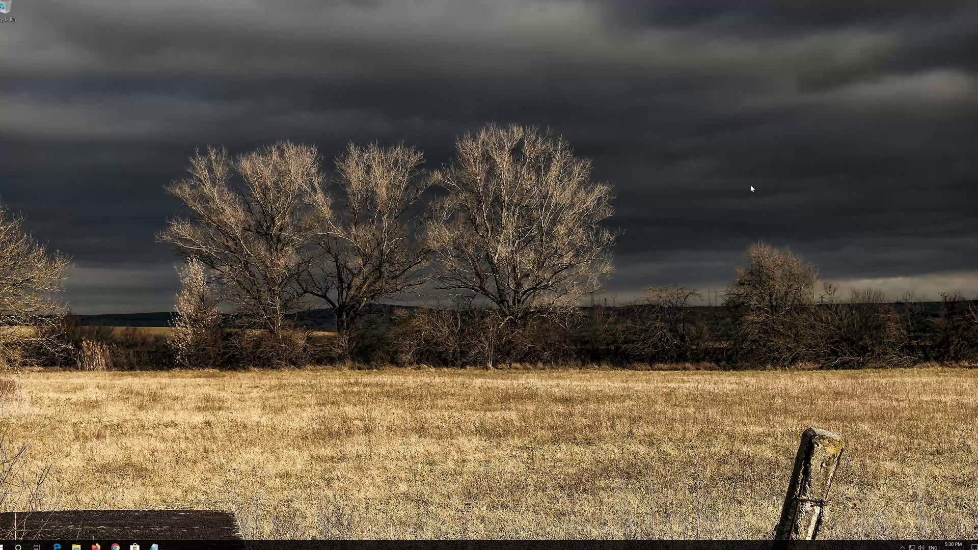
Search Start for powershell and launch Windows PowerShell as administrator, approving the UAC prompt
key(super)
text(powers)
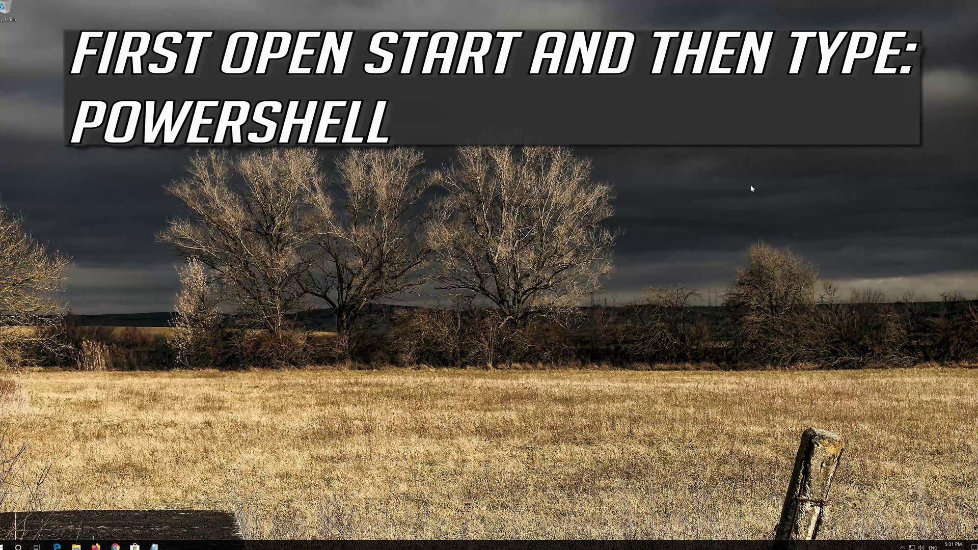
text(hell)
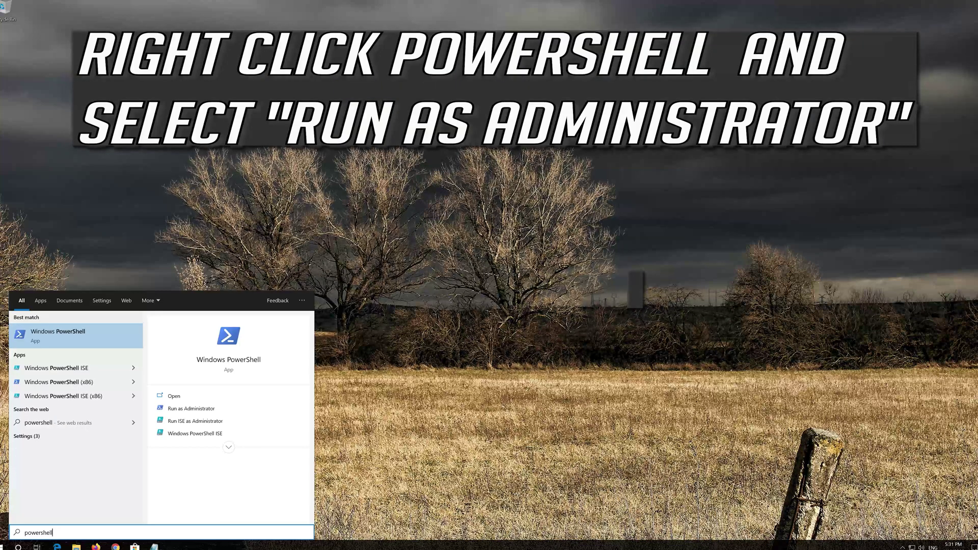
right_click(69, 342)
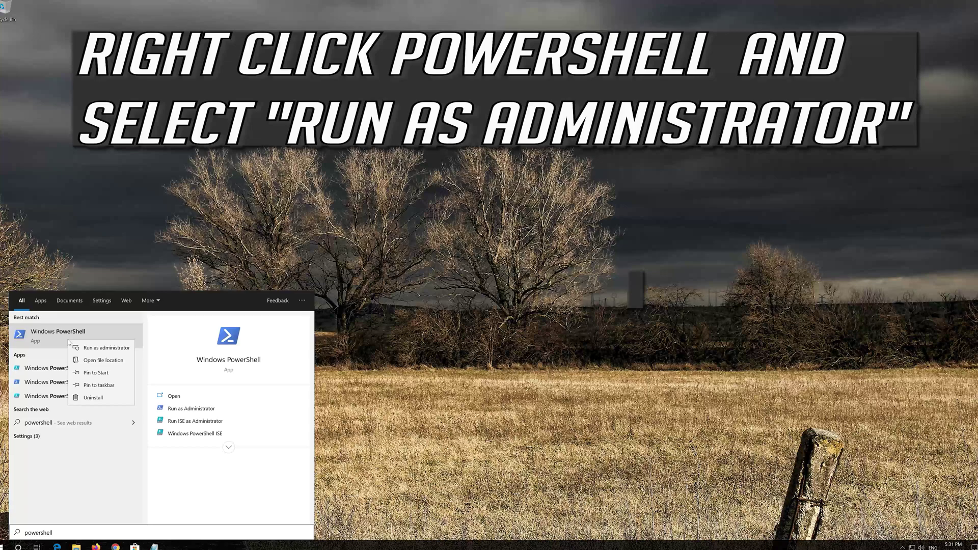
click(106, 348)
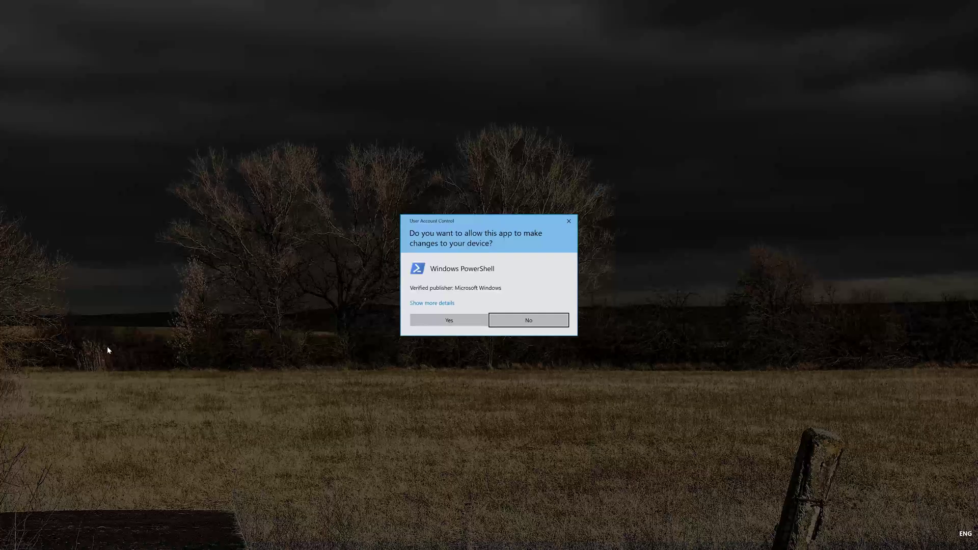
click(449, 321)
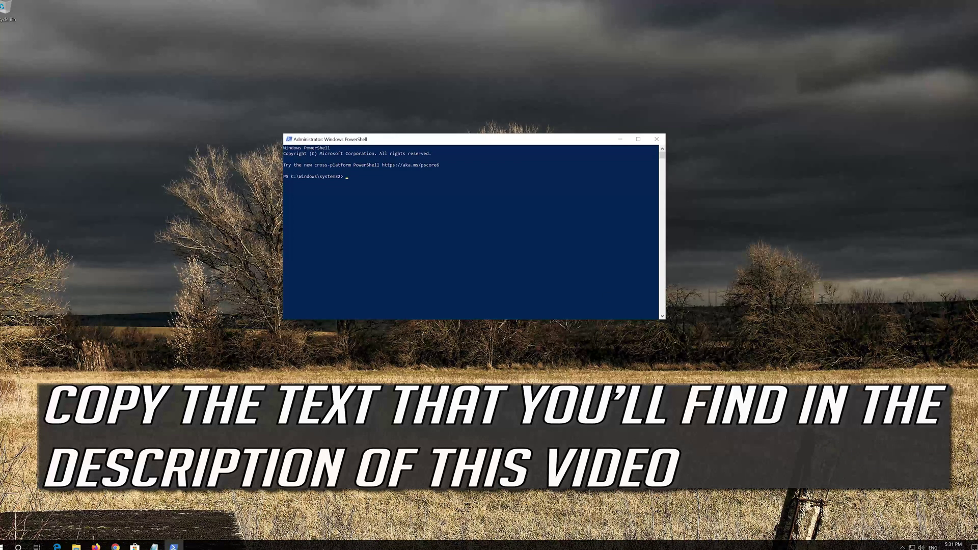
Copy the full app re-registration script from Notepad, then minimize Notepad
click(154, 545)
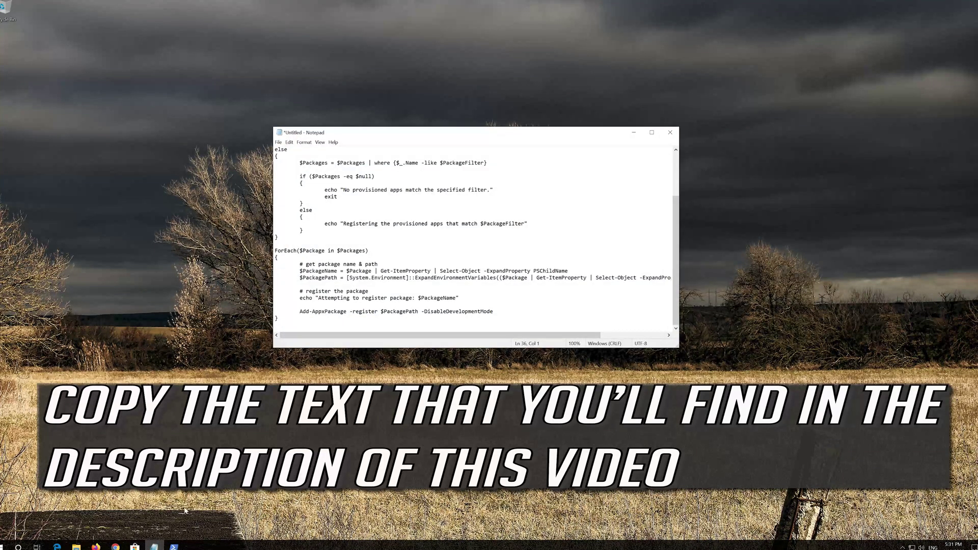
click(278, 318)
drag(278, 315, 243, 146)
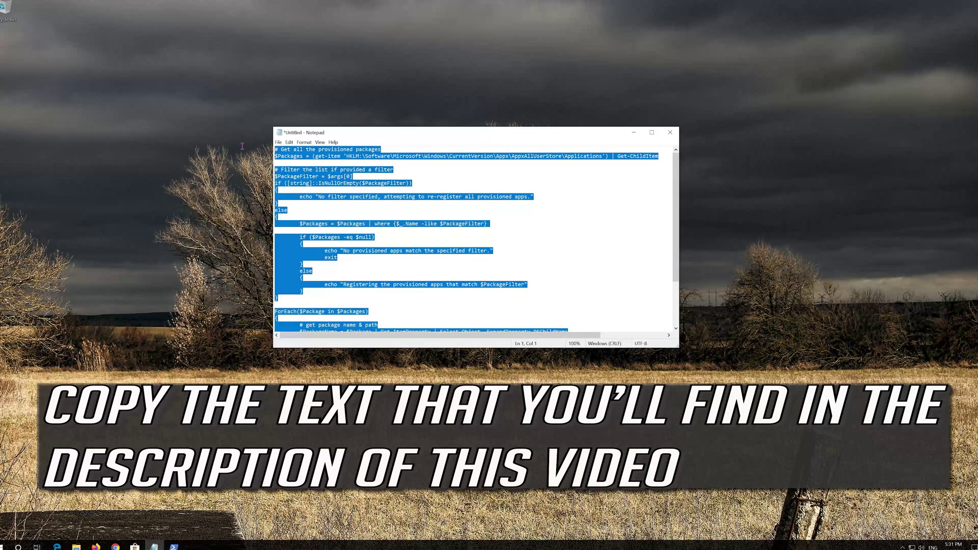
right_click(370, 162)
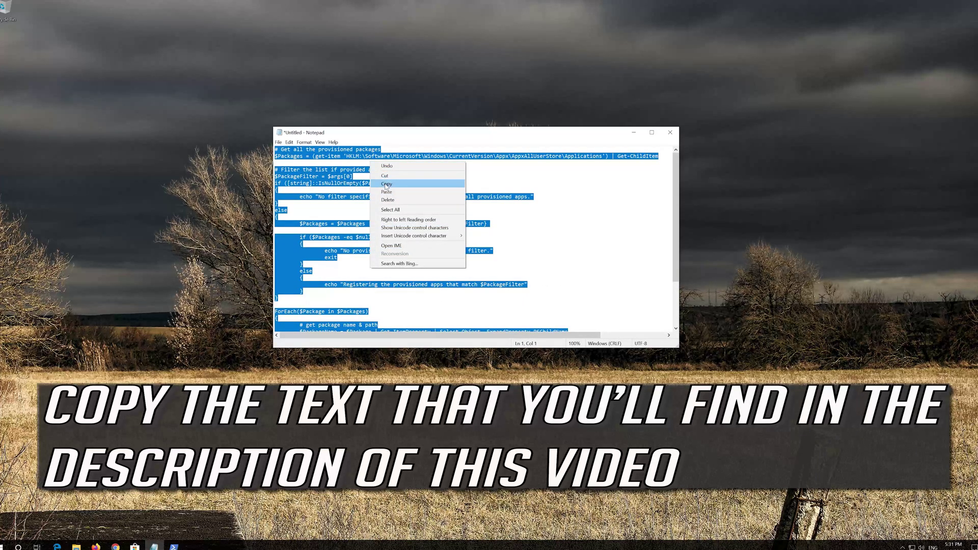
click(385, 185)
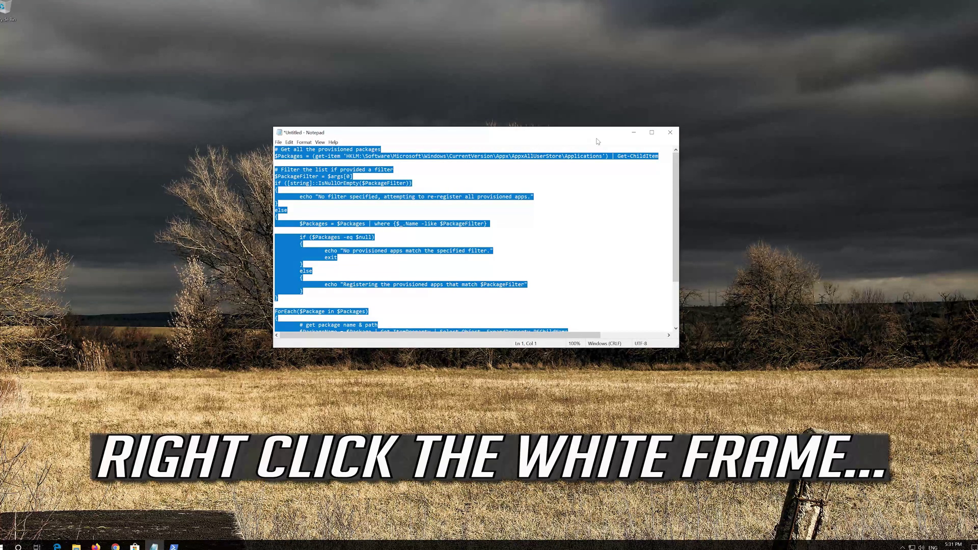
click(640, 137)
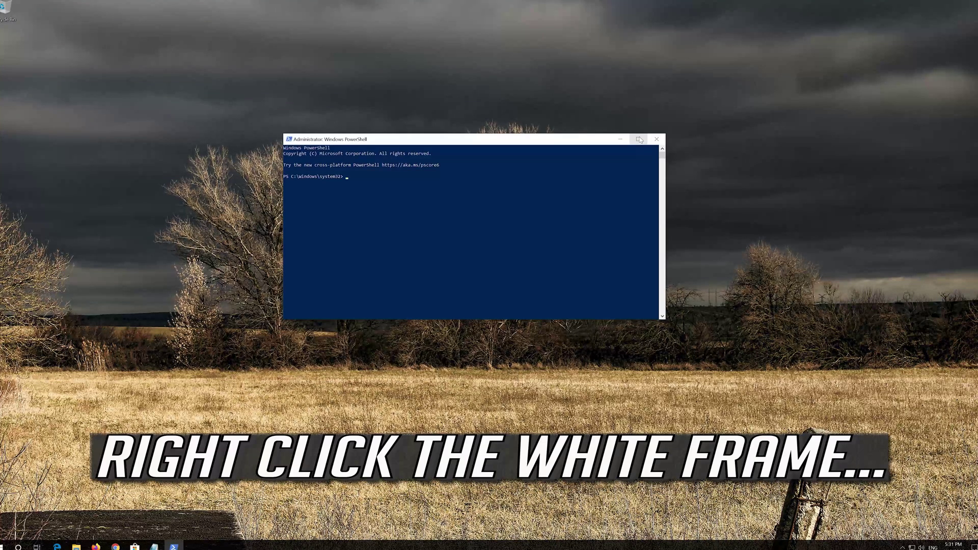
Paste and run the re-registration script in PowerShell, then close it with exit
right_click(454, 138)
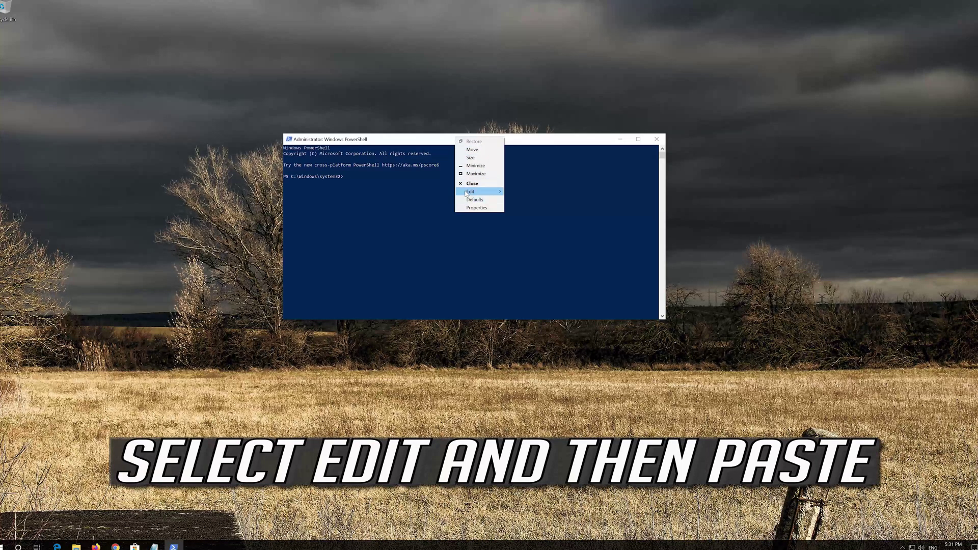
click(471, 192)
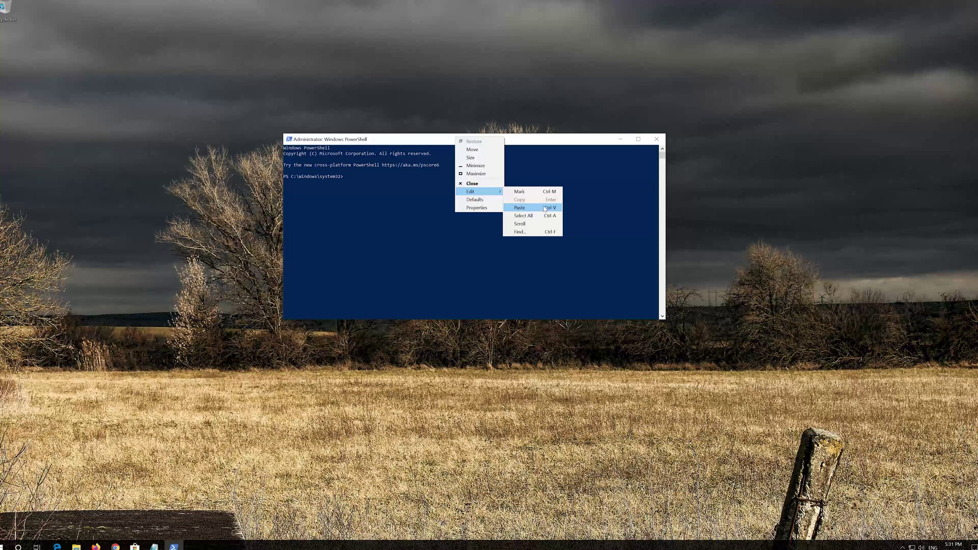
click(519, 208)
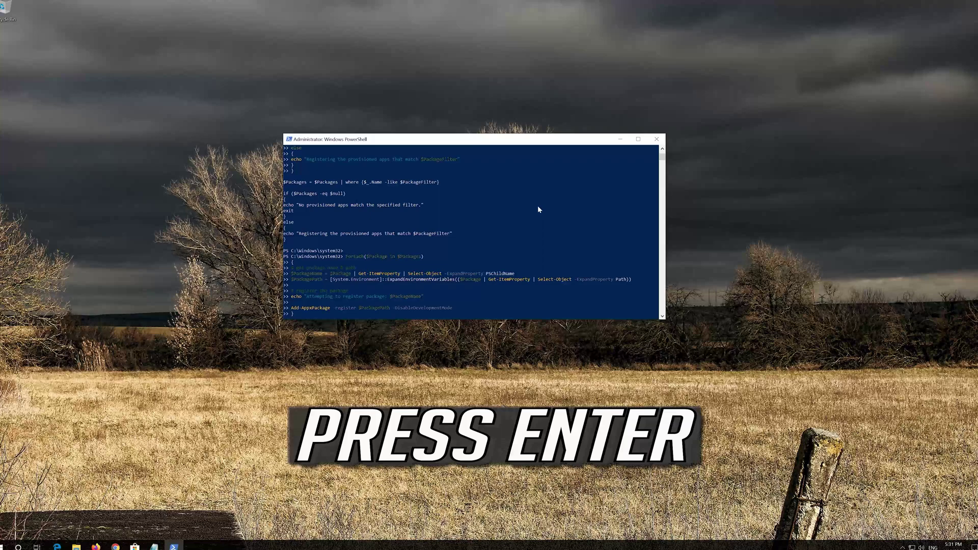
key(Return)
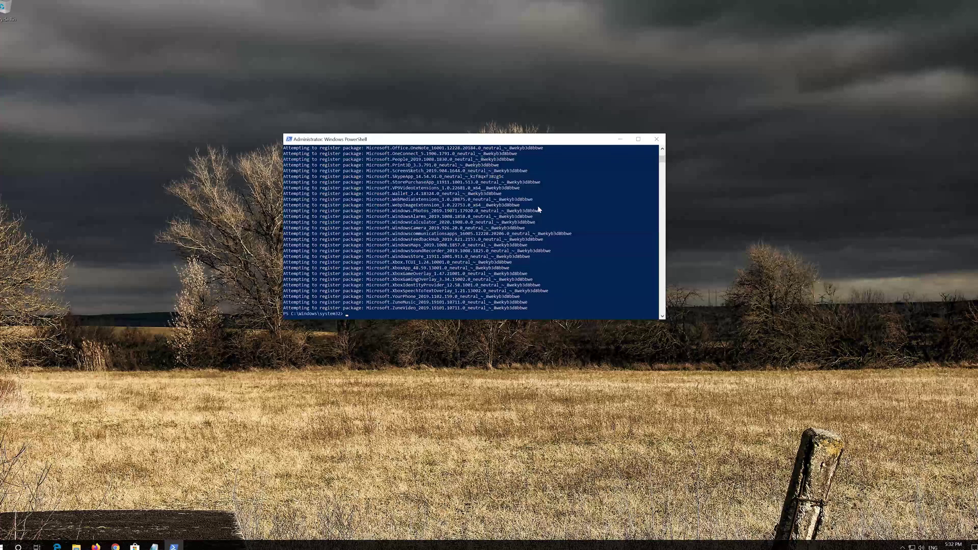
text(e)
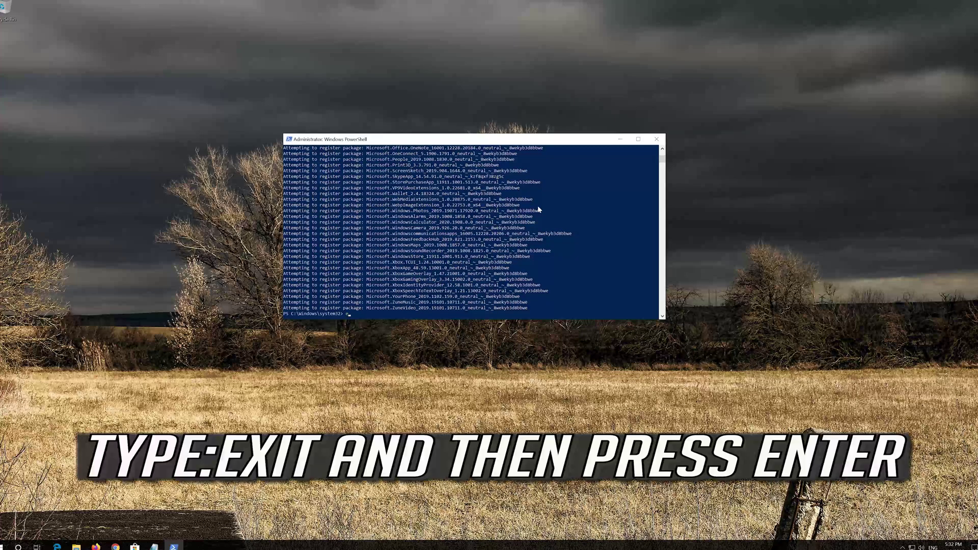
text(xit)
key(Return)
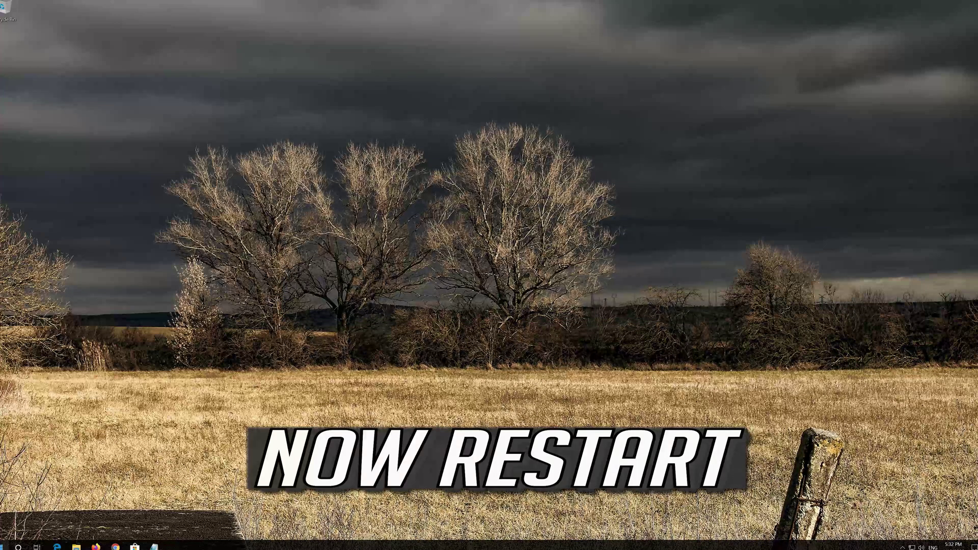
Restart the PC from Start's power options, then launch Microsoft Store from the taskbar
click(4, 545)
mouse_move(3, 530)
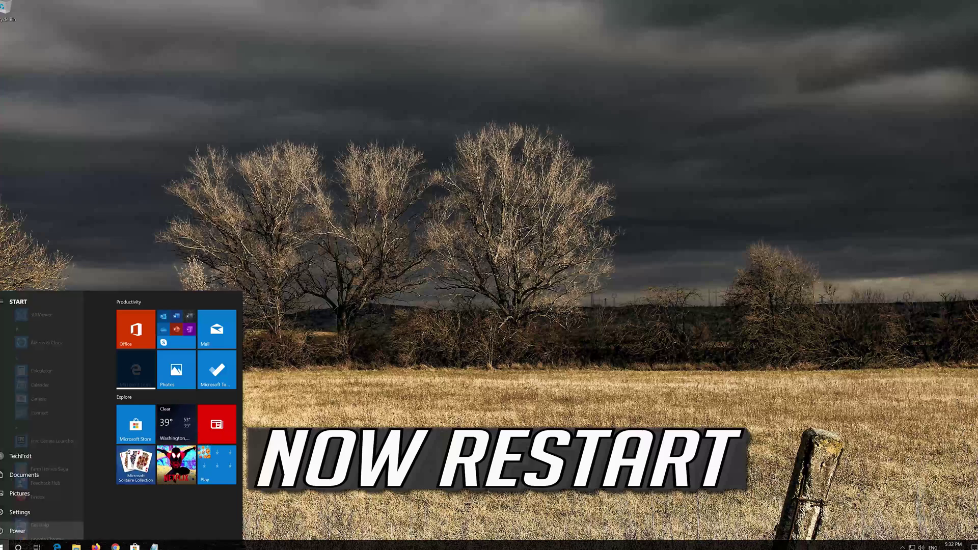
click(3, 530)
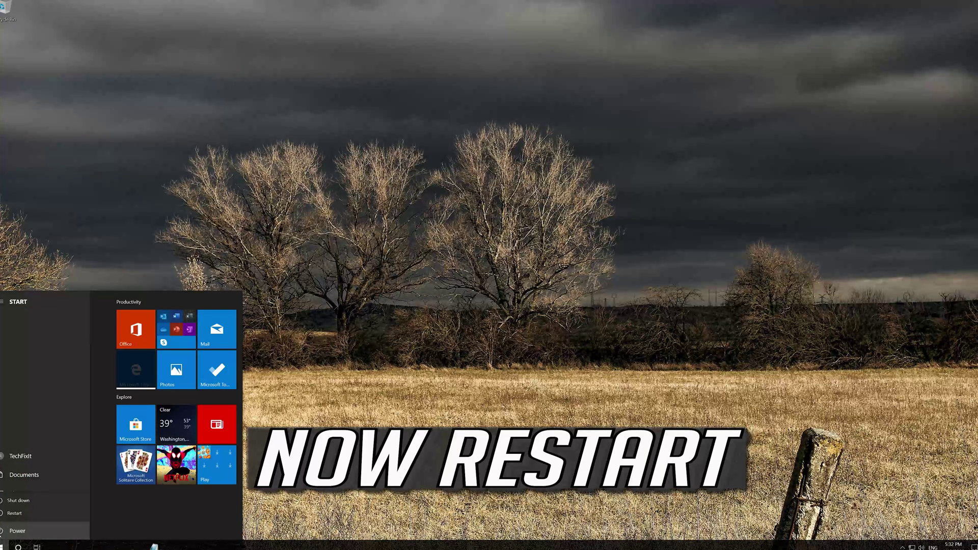
click(7, 515)
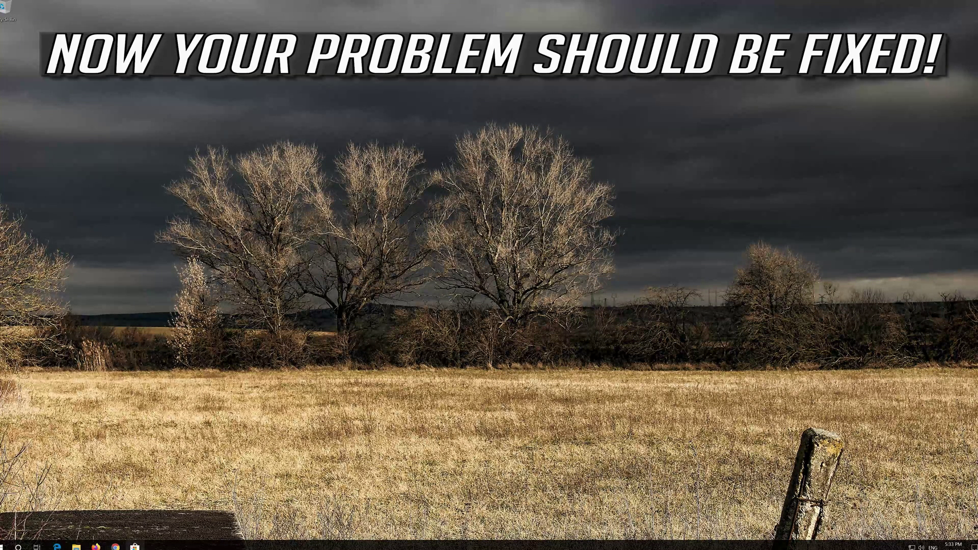
click(135, 545)
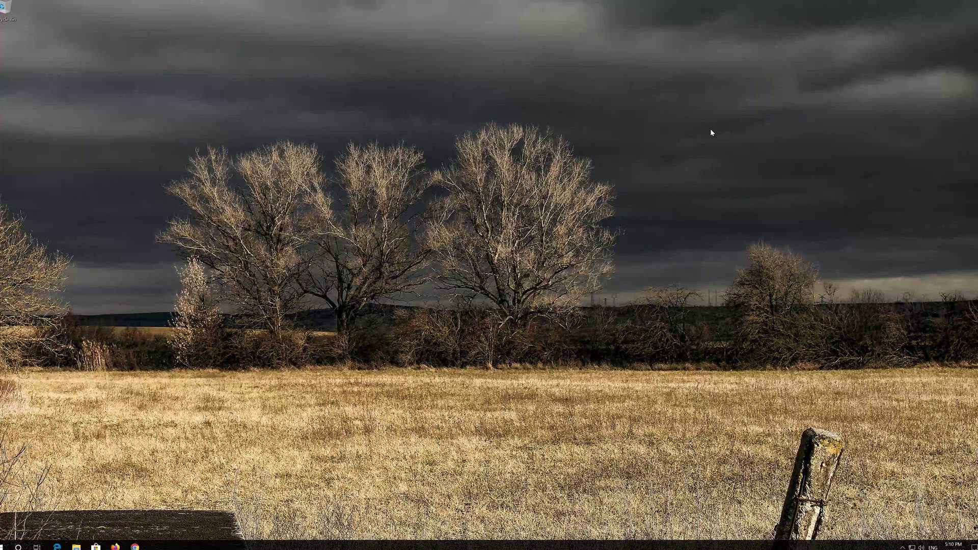
Open Settings from the gear icon in the Start menu's left rail
key(super)
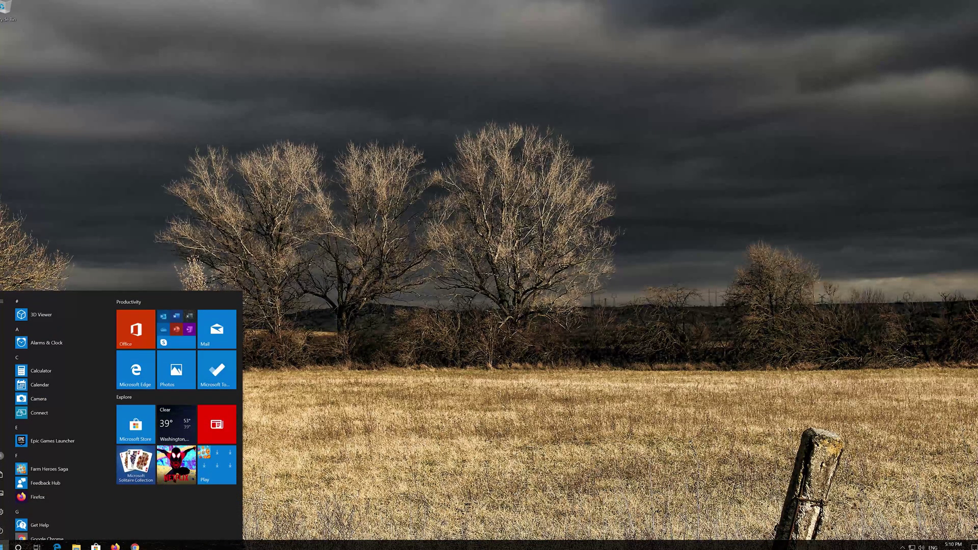
mouse_move(3, 514)
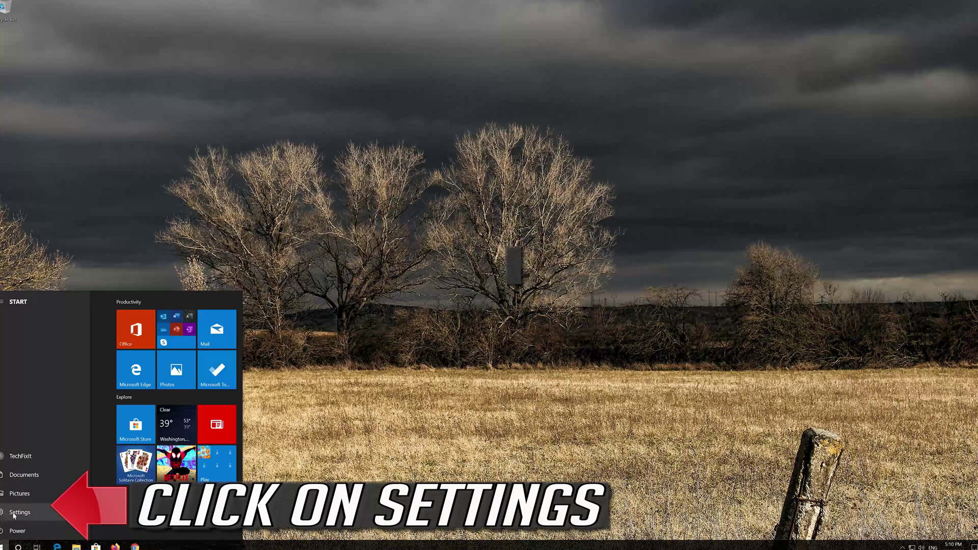
click(21, 513)
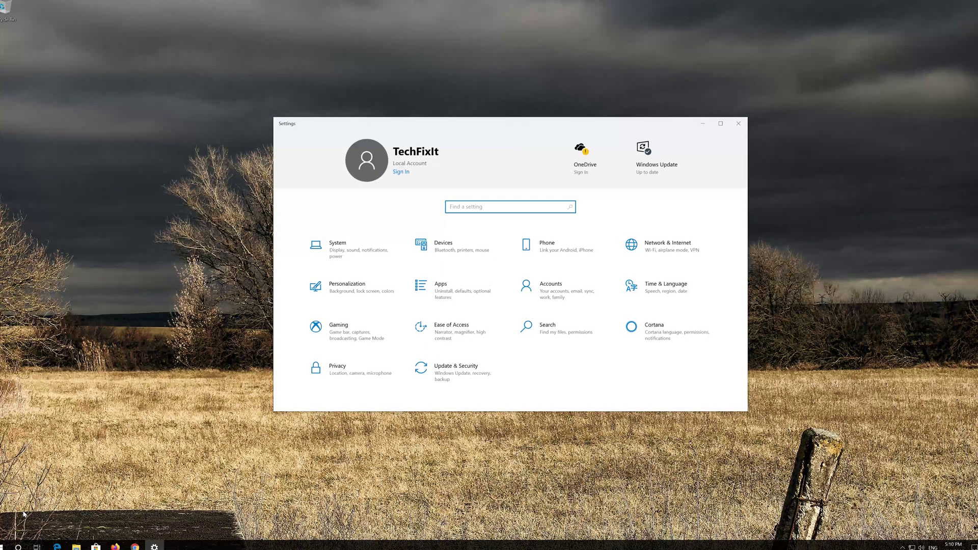
In Apps & features, select Microsoft Store and open its Advanced options
click(474, 289)
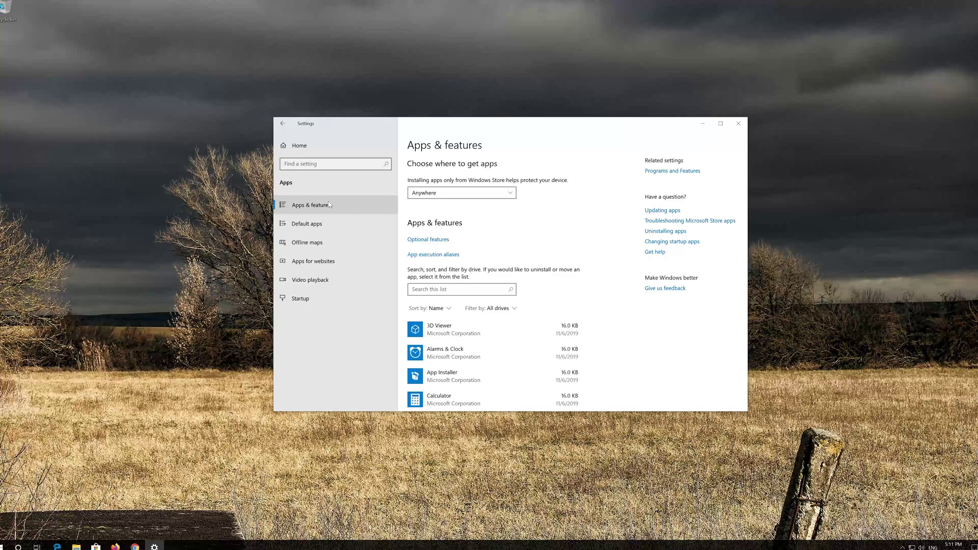
scroll(472, 253, down, 10)
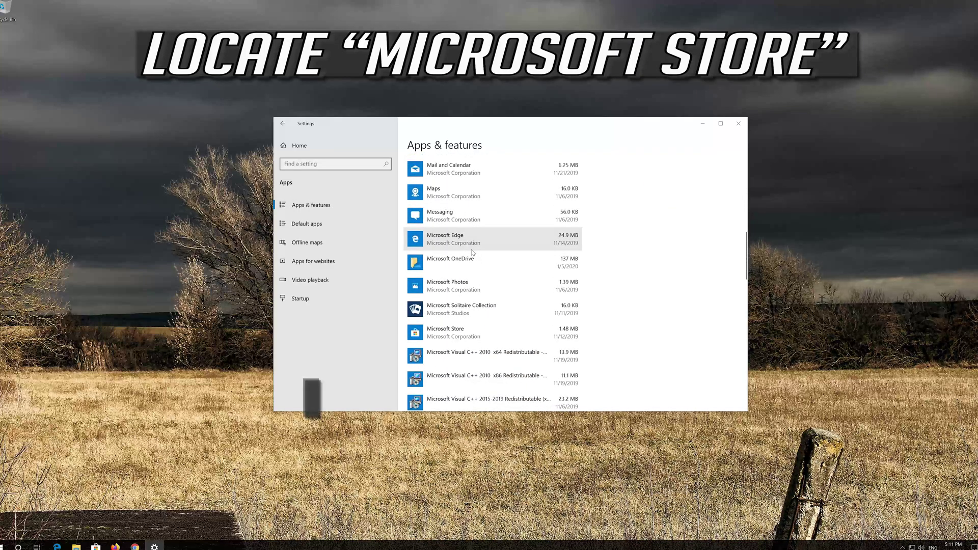
scroll(473, 251, down, 3)
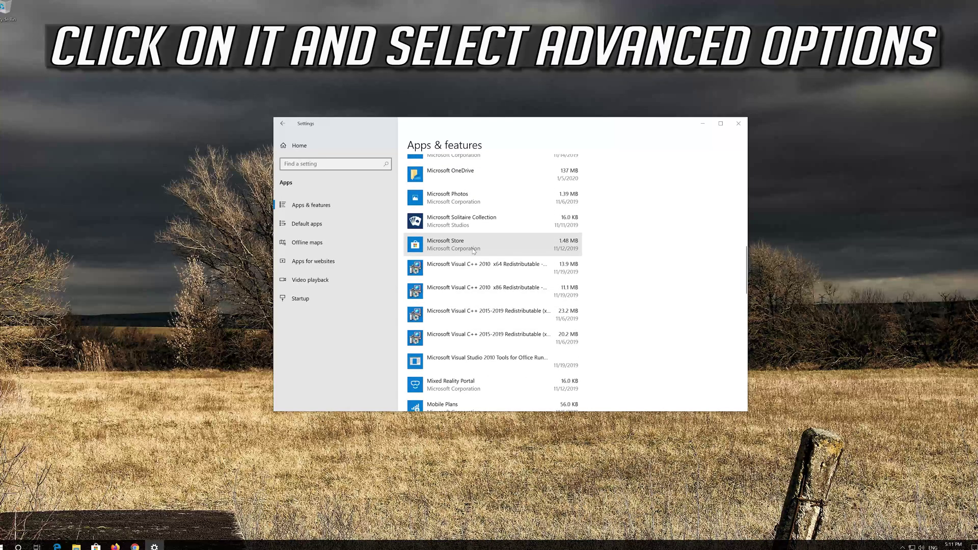
click(472, 251)
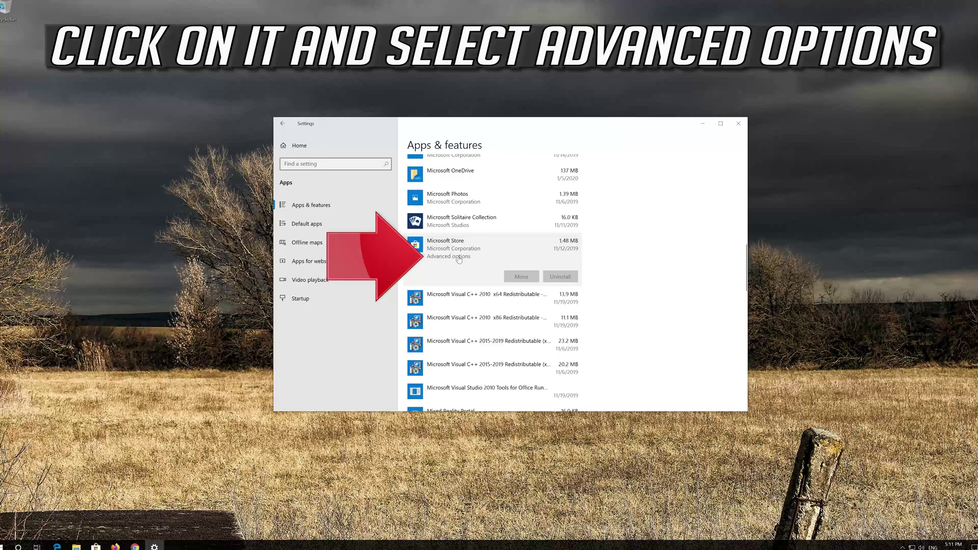
click(459, 258)
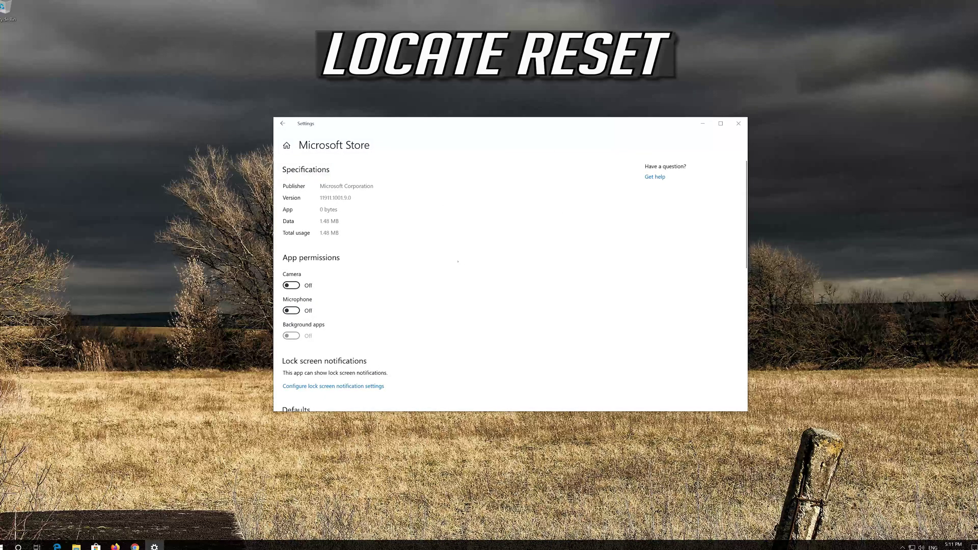
Reset the Microsoft Store app, confirm the data deletion, and close Settings
scroll(383, 278, down, 5)
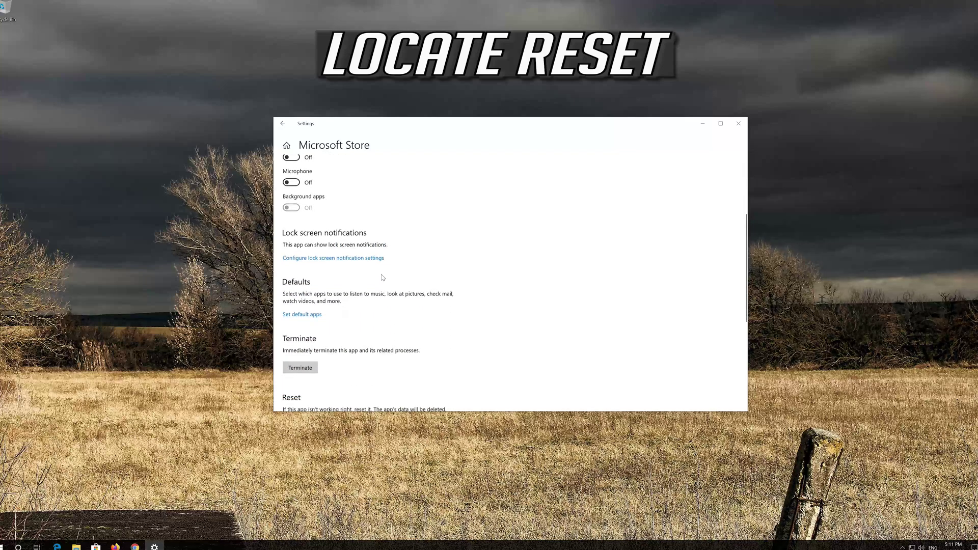
scroll(383, 277, down, 2)
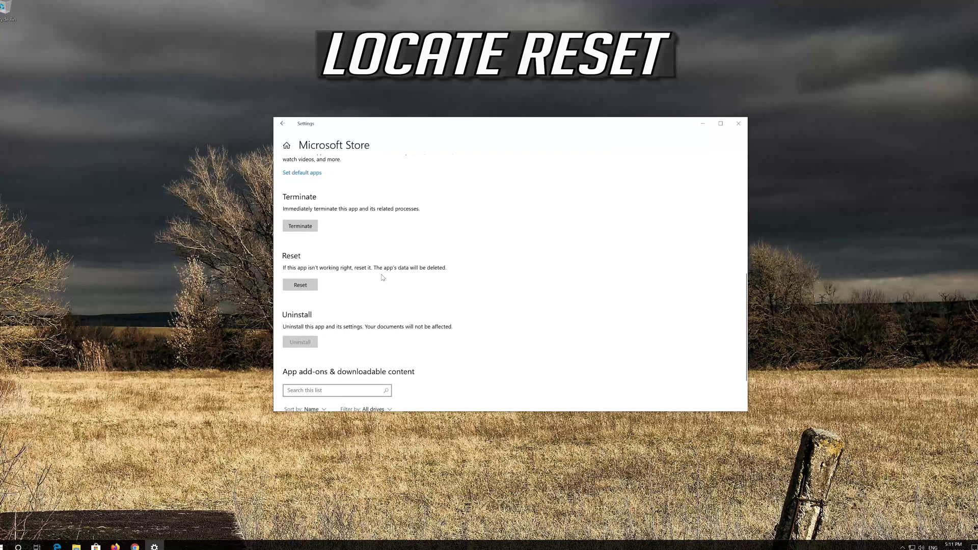
click(300, 285)
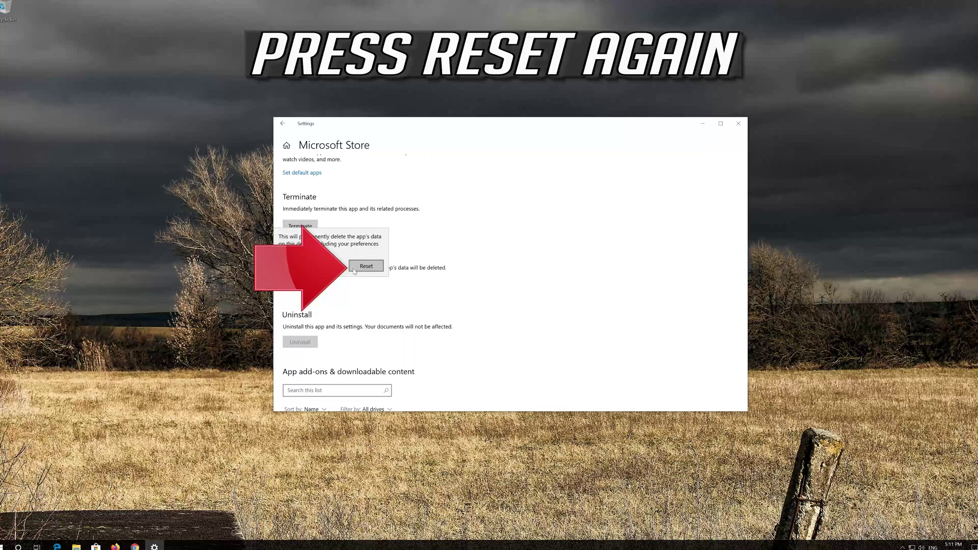
click(353, 269)
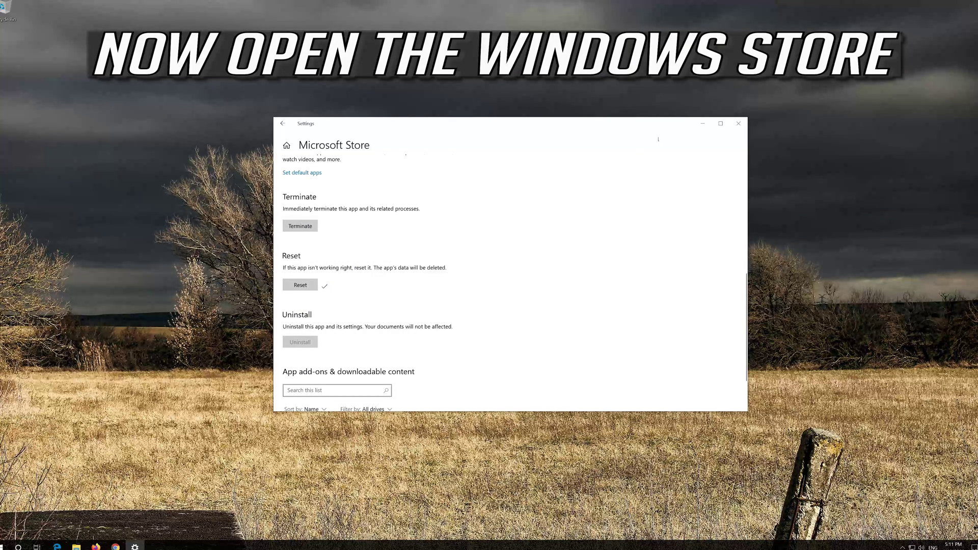
click(738, 124)
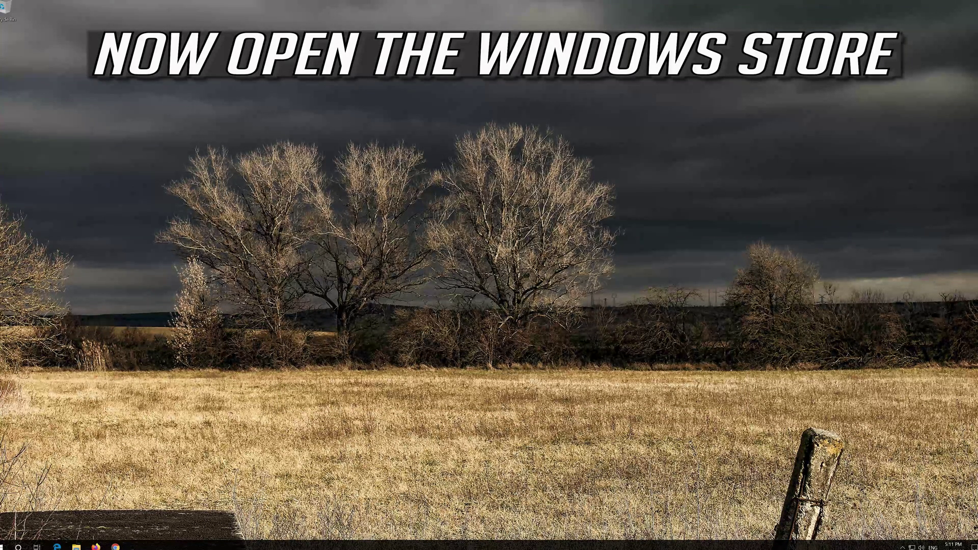
Launch Microsoft Store from the Start menu and move its window to the screen centre
click(5, 545)
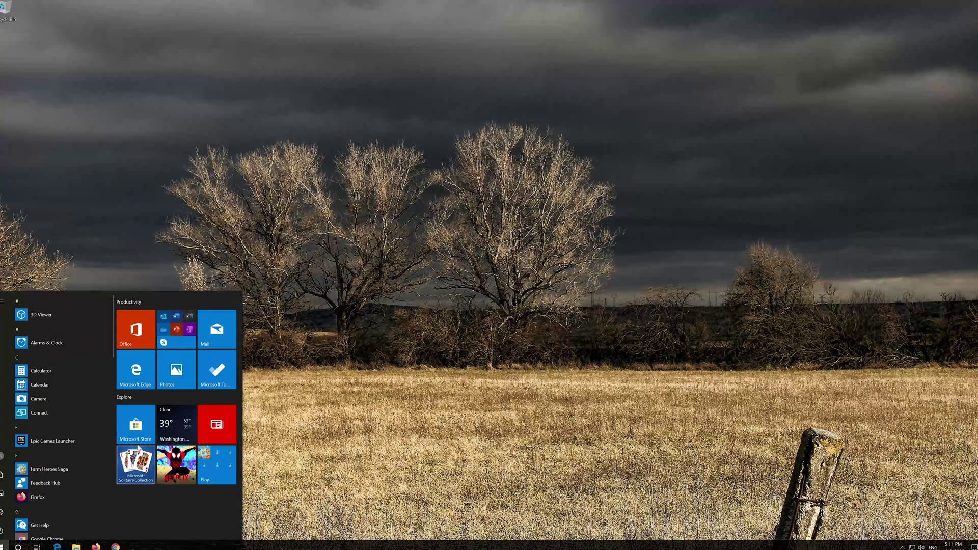
click(135, 423)
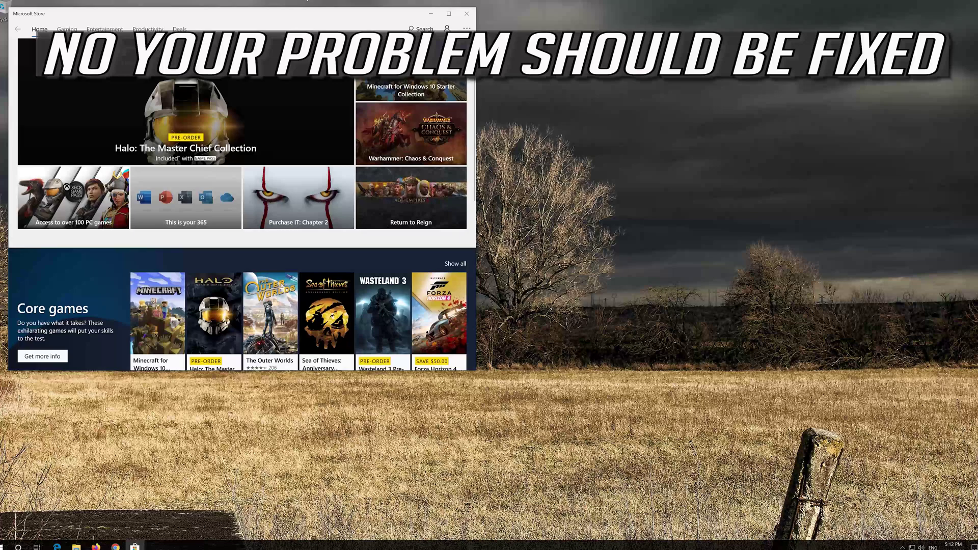
drag(312, 13, 582, 47)
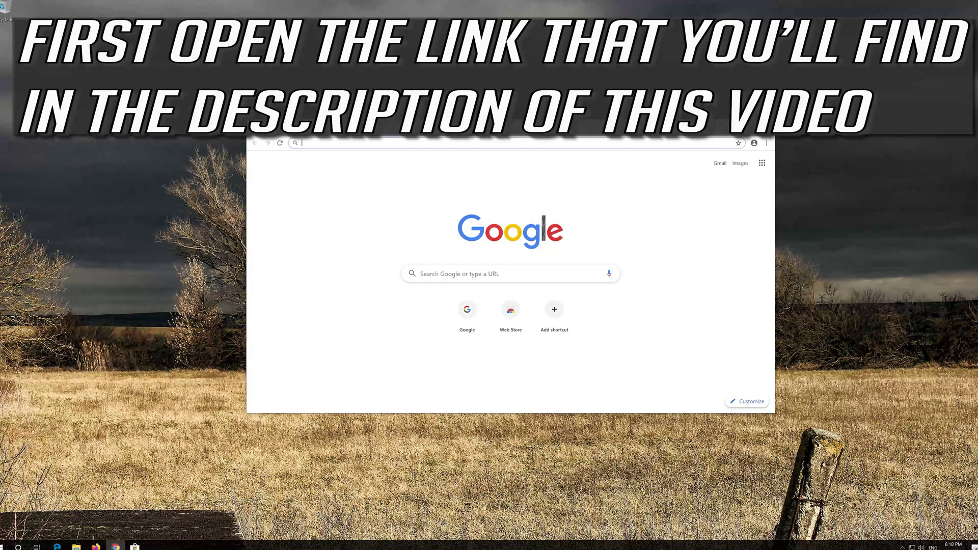
Load Microsoft's Download Windows 10 page, download the Media Creation Tool, and close Chrome
text(https://www.microsoft.com/en-us/software-download/windows10)
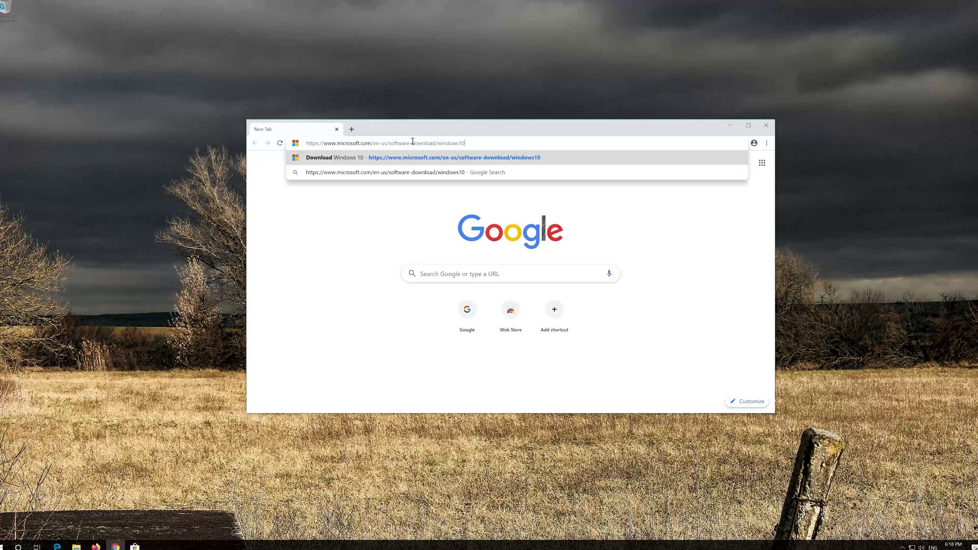
key(Return)
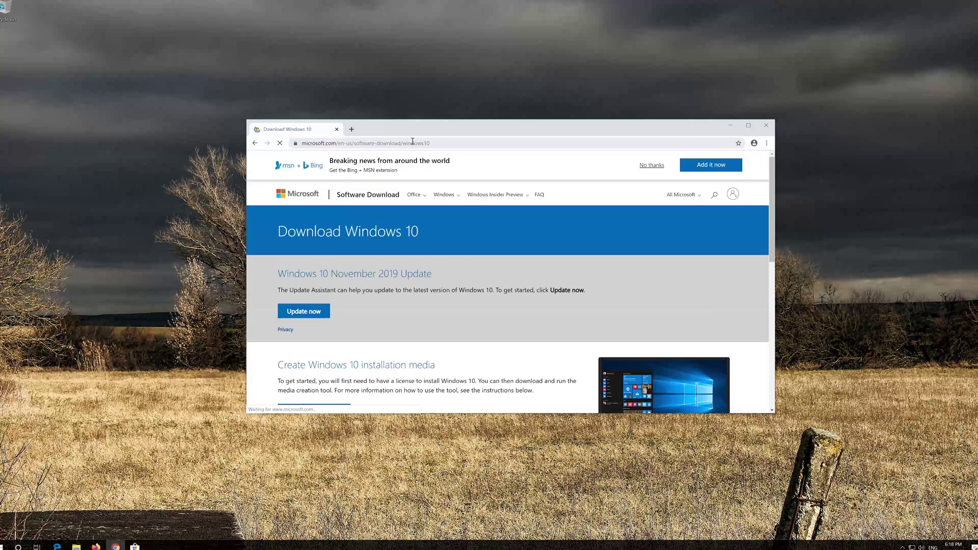
scroll(473, 300, down, 1)
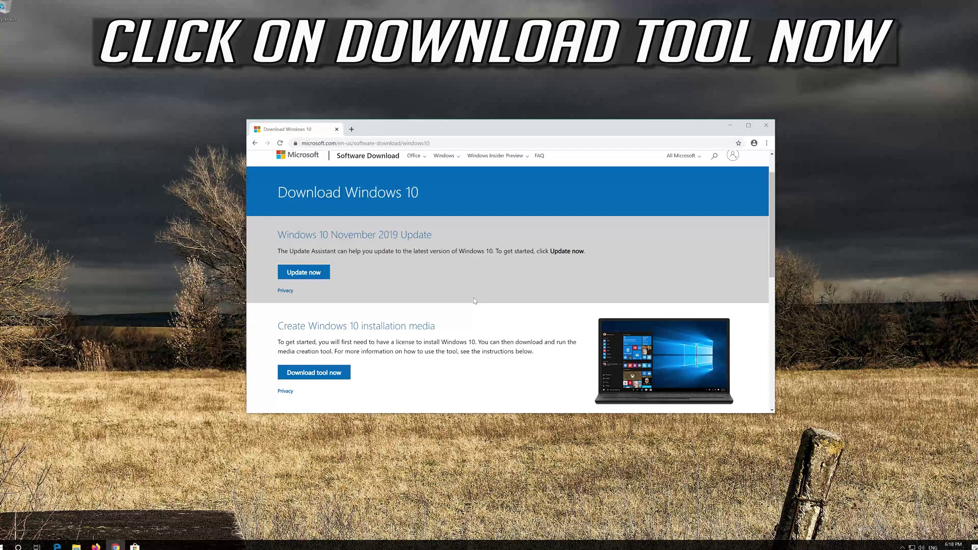
click(333, 373)
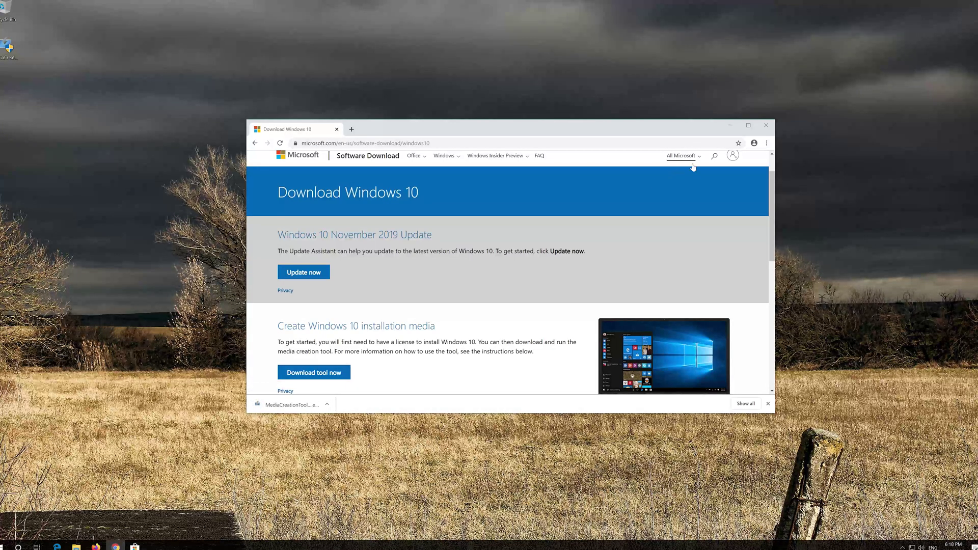
click(766, 126)
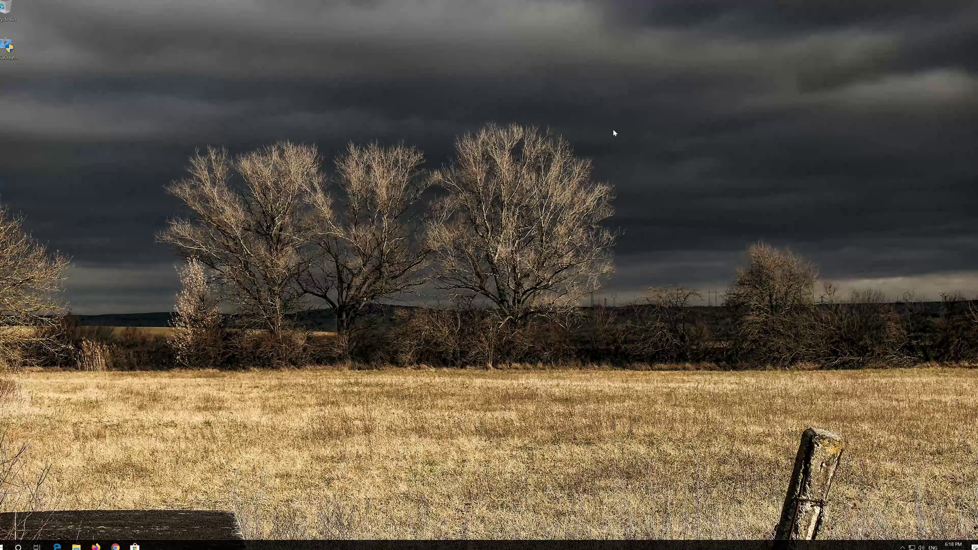
Run the Media Creation Tool, accept both licences, and install via Upgrade this PC now
double_click(5, 57)
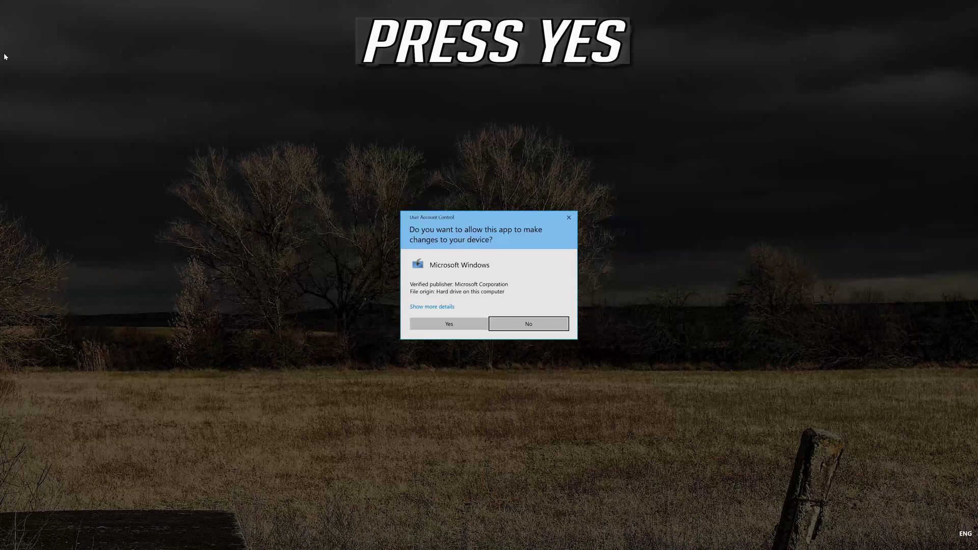
click(422, 322)
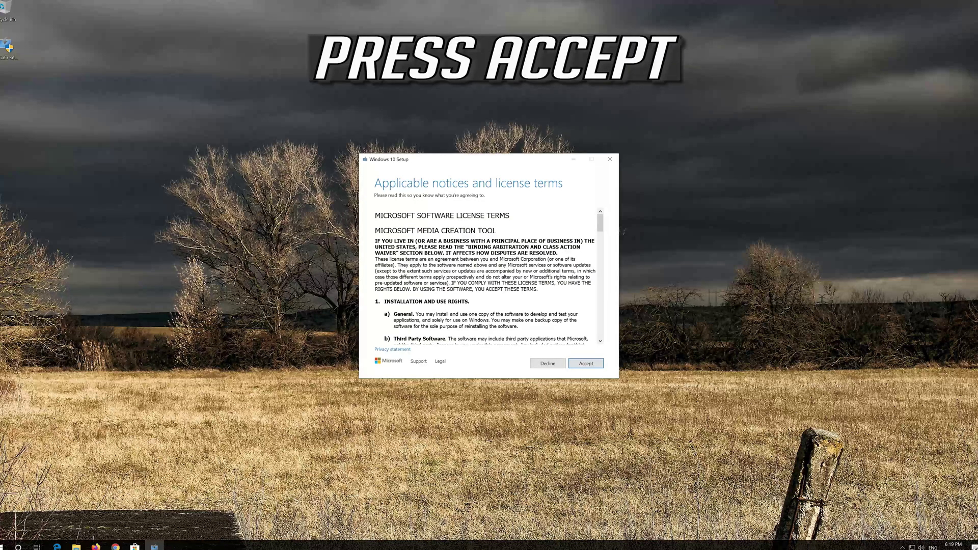
click(600, 363)
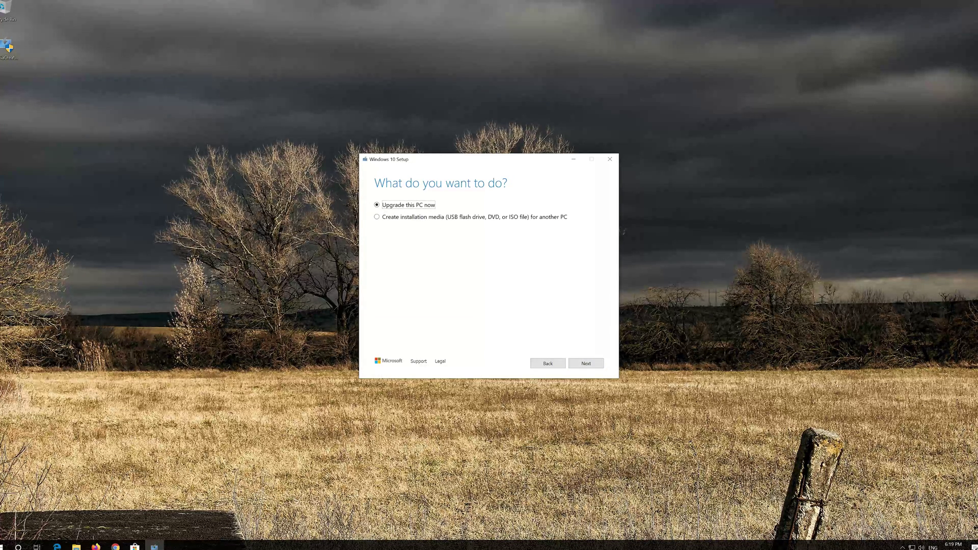
click(582, 364)
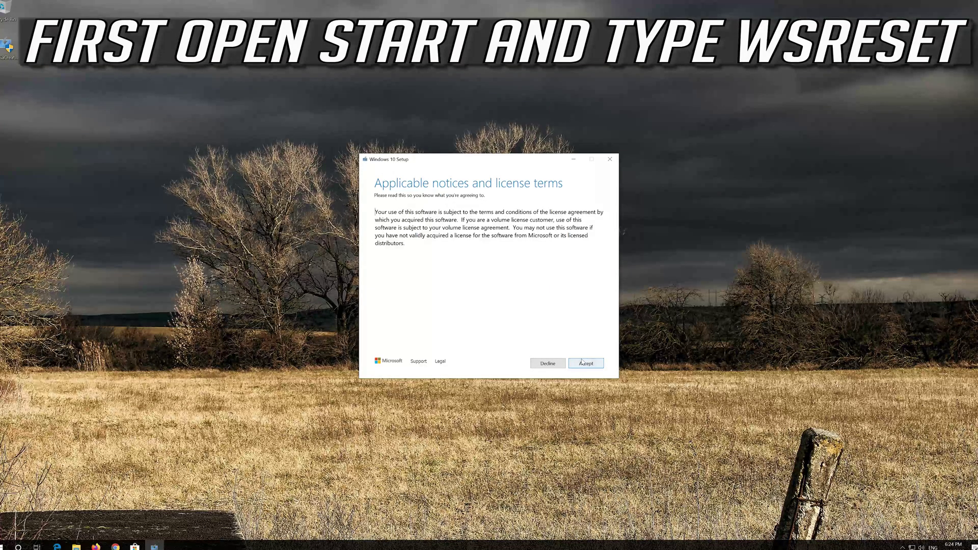
click(589, 360)
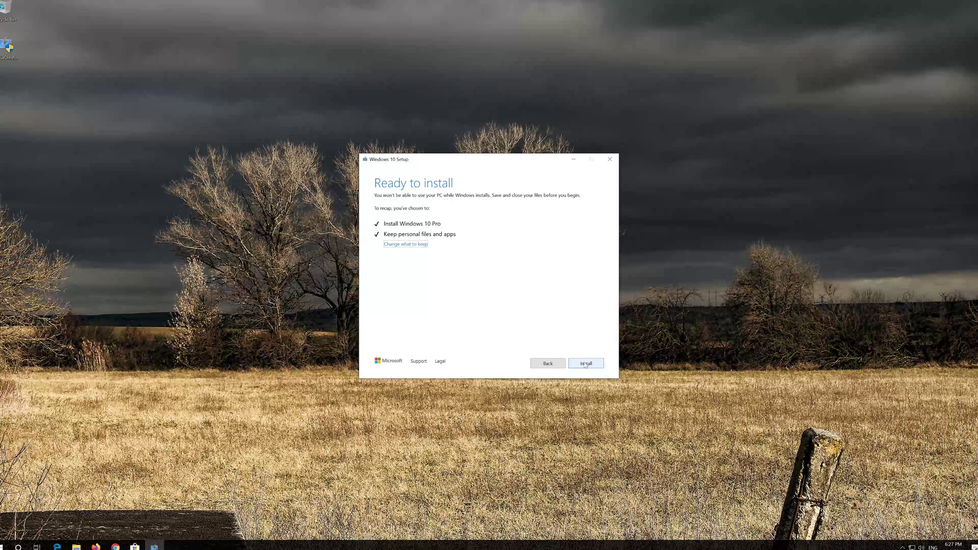
click(585, 364)
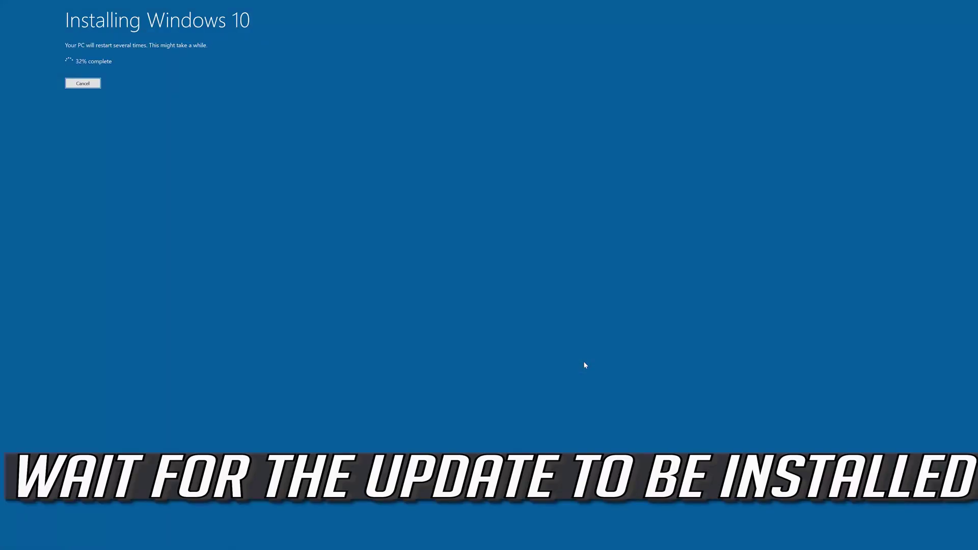